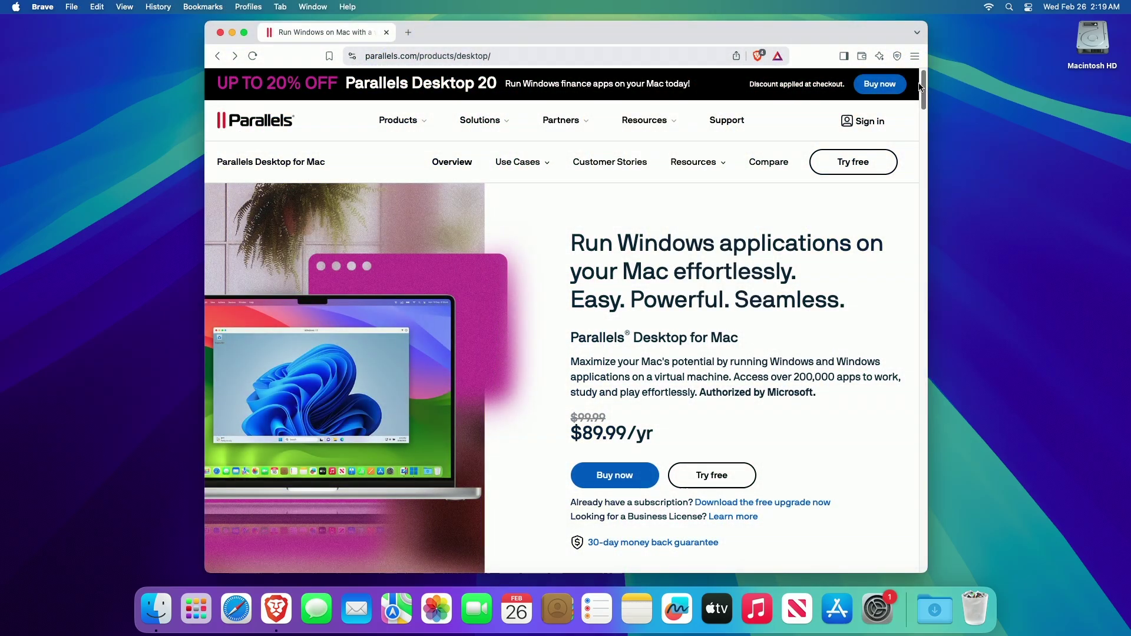
# Scroll the Parallels Desktop product page to the minimum requirements (4 GB RAM, 600 MB storage)
pyautogui.moveTo(922, 87); pyautogui.dragTo(921, 261)
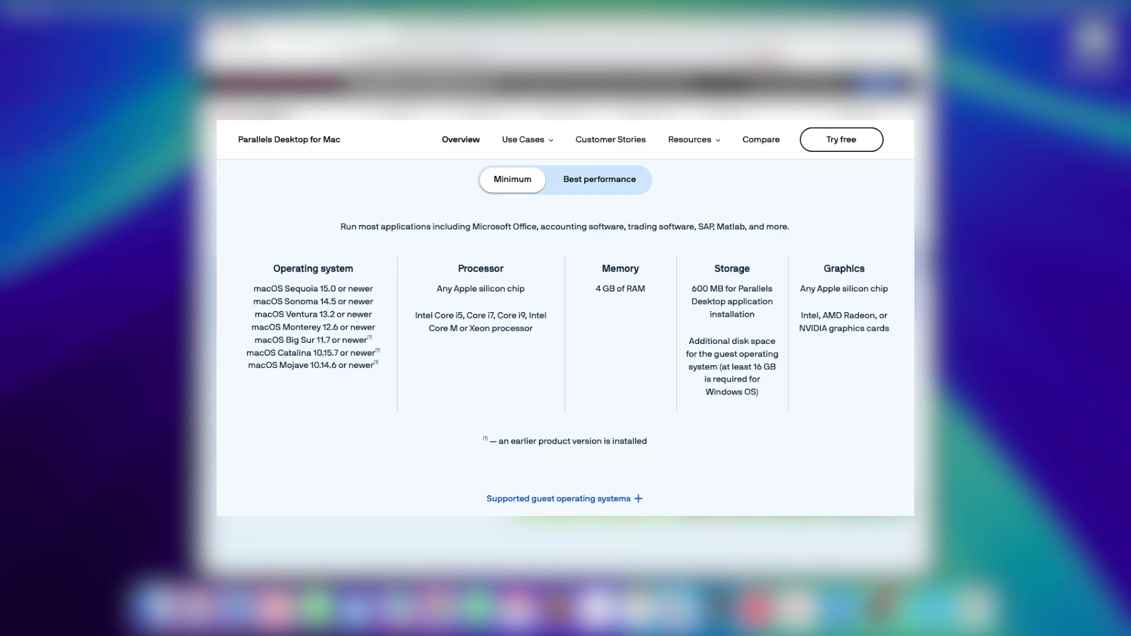
# Check the best-performance requirements, then go to the 14-day free trial download page
pyautogui.click(600, 179)
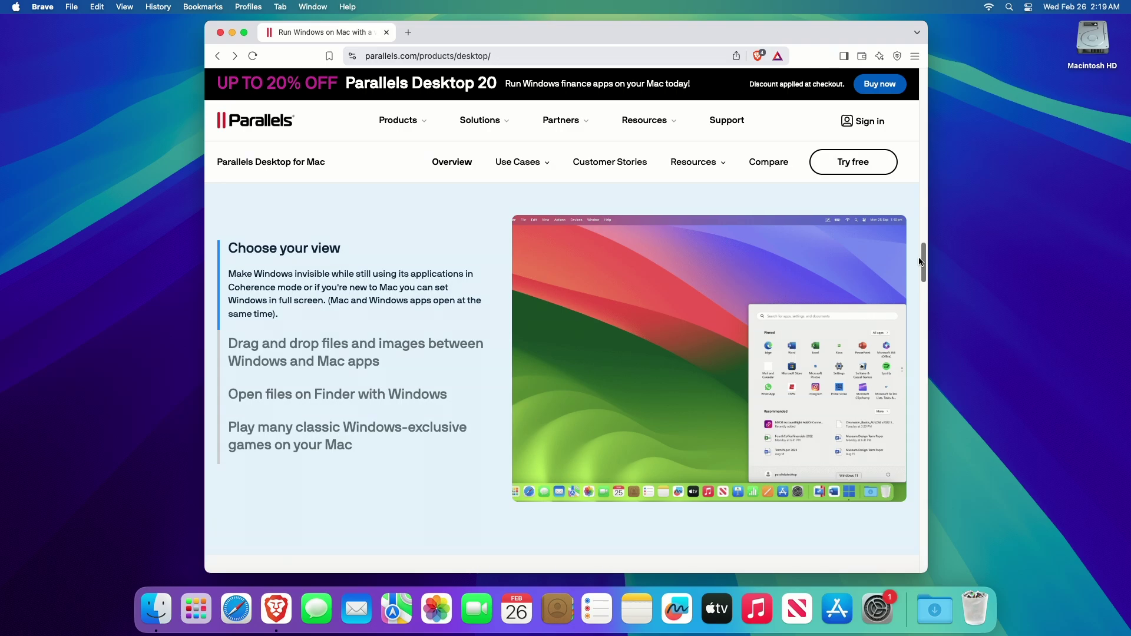
pyautogui.click(874, 165)
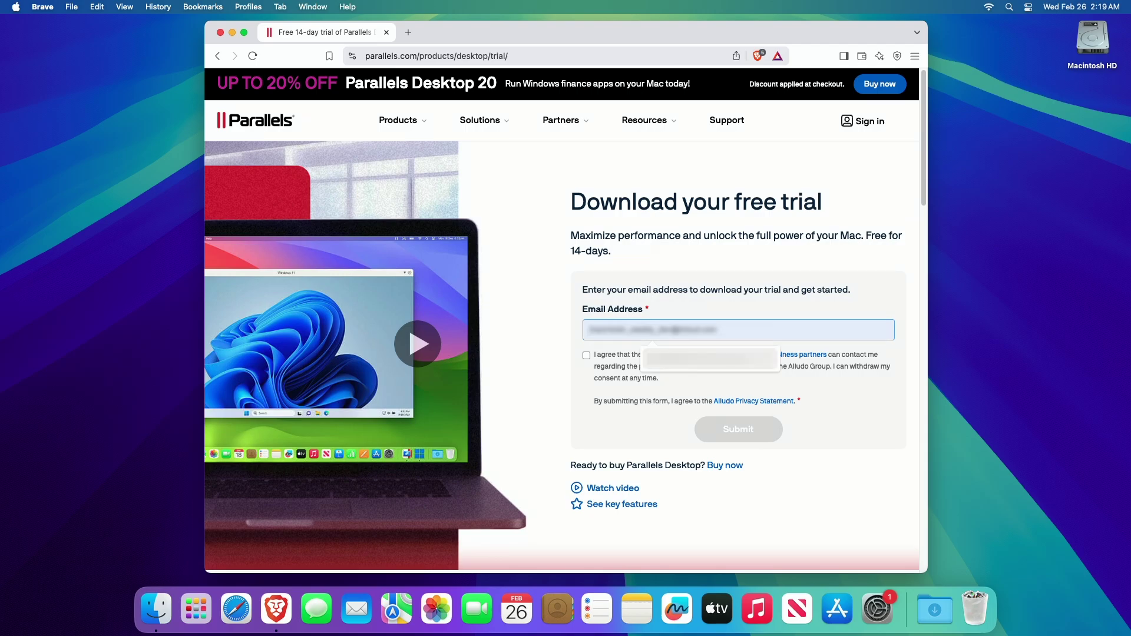
# Submit the trial form with a saved e-mail and consent, then save the installer to Downloads
pyautogui.click(677, 366)
pyautogui.click(586, 356)
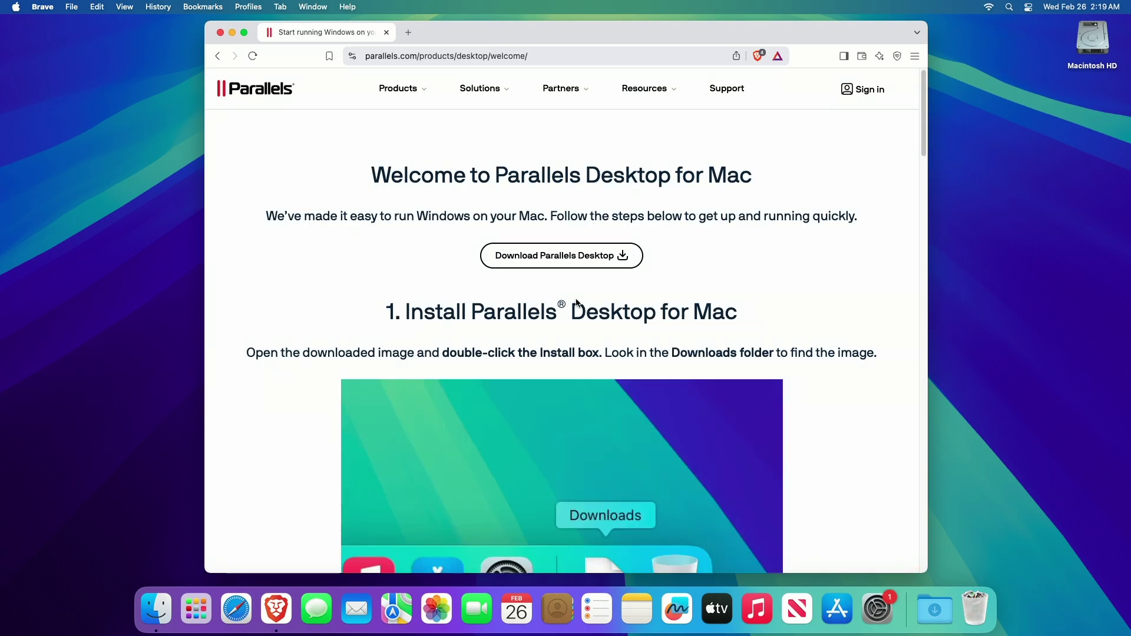
pyautogui.click(542, 268)
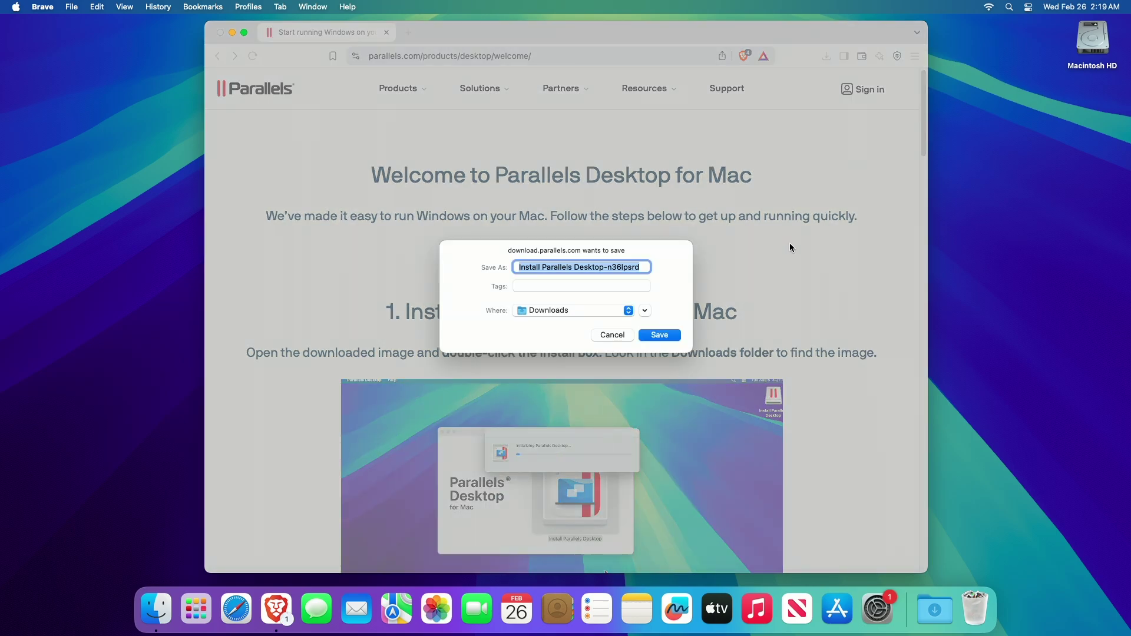
pyautogui.click(664, 334)
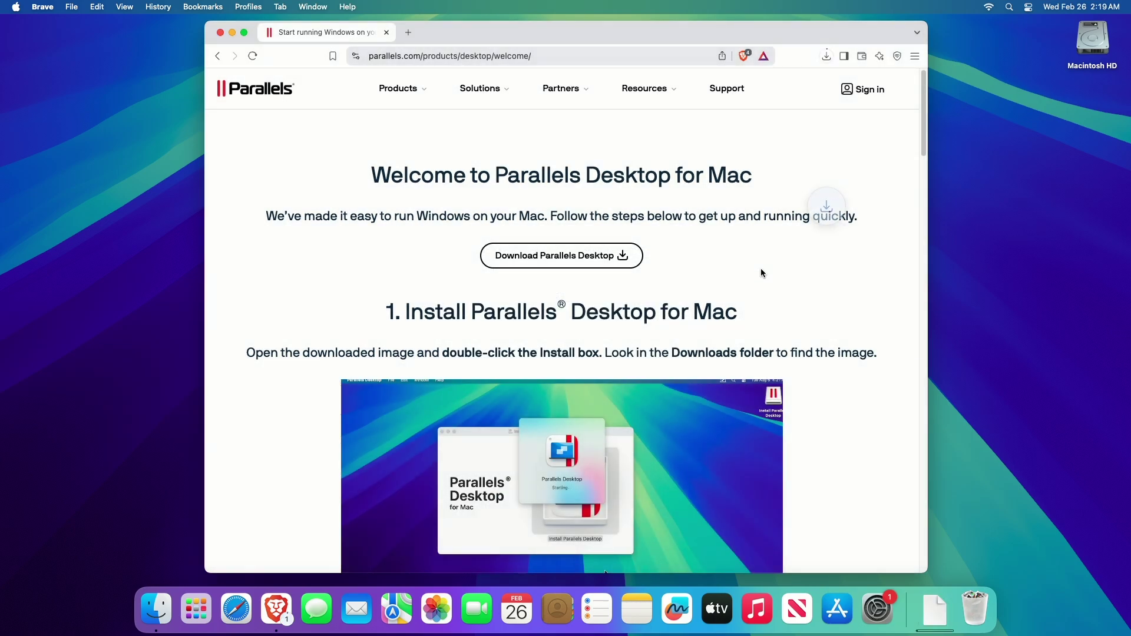
# Quit Brave and open the downloaded Parallels Desktop disk image from the Downloads stack
pyautogui.press('super+q')
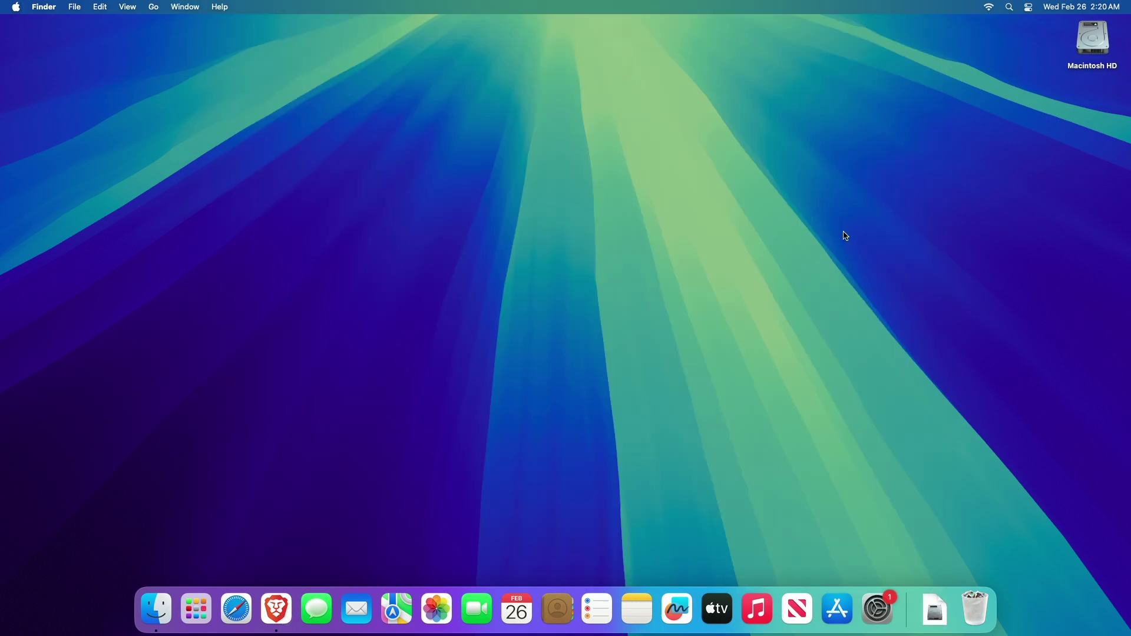
pyautogui.click(935, 610)
pyautogui.click(934, 559)
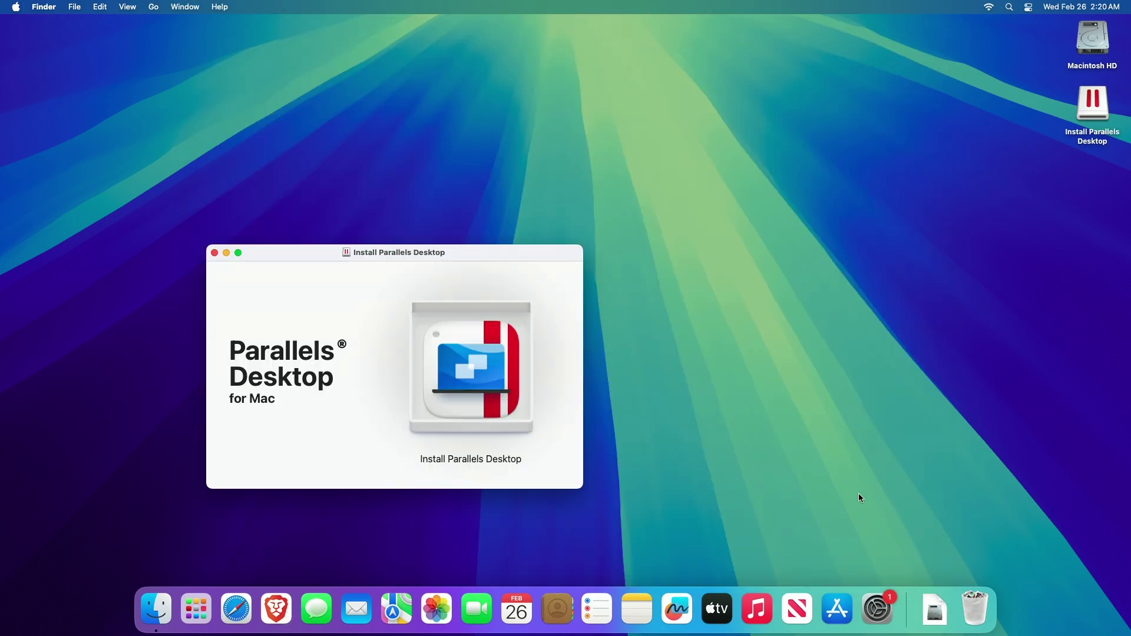
# Launch Install Parallels Desktop, confirming it opens and allowing it access to Downloads
pyautogui.doubleClick(454, 386)
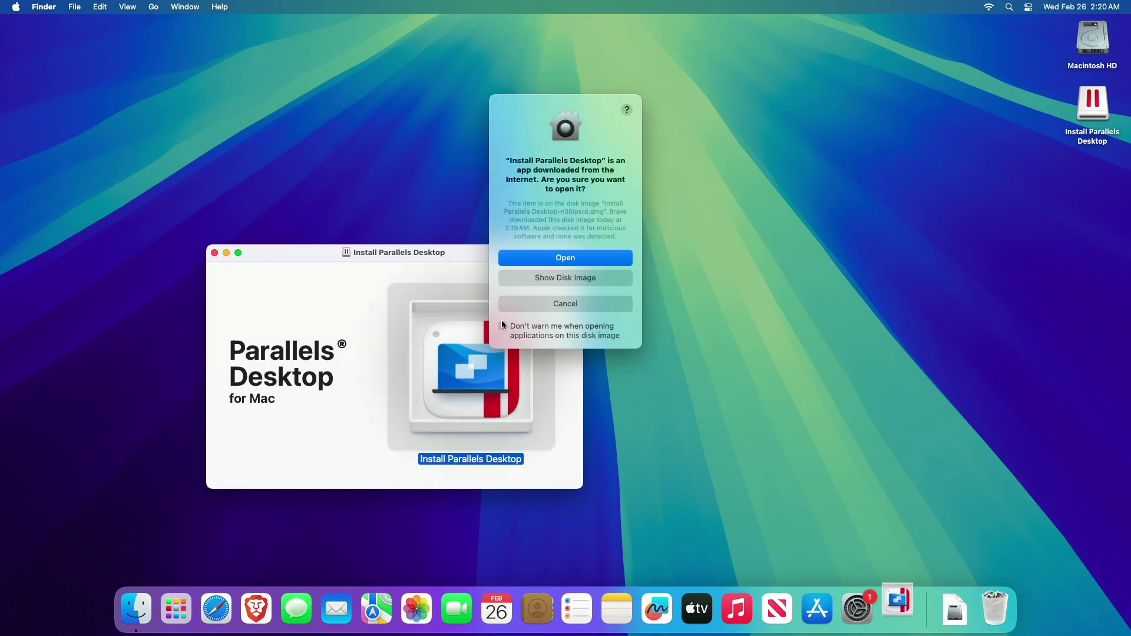
pyautogui.click(547, 259)
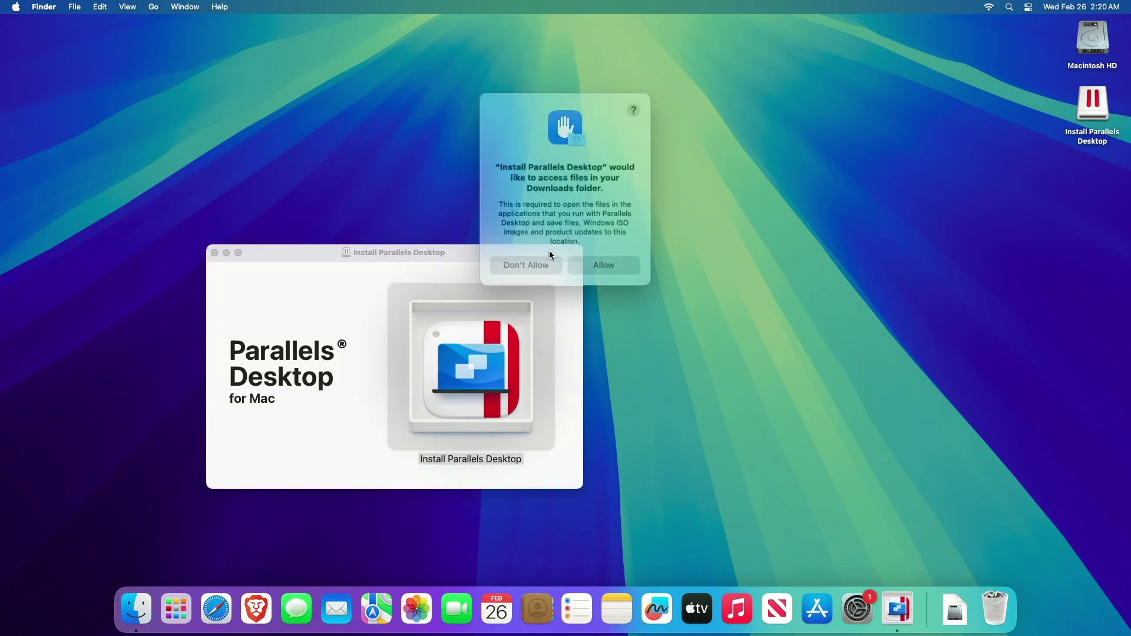
pyautogui.click(599, 258)
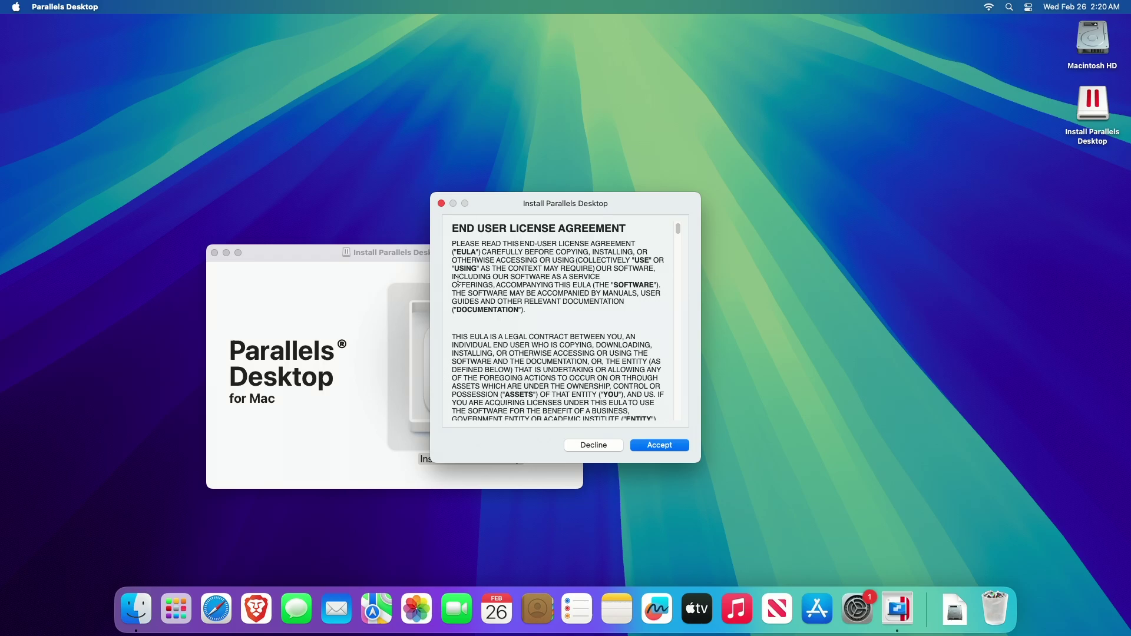
# Accept the EULA, close the disk image window, and authorise with the administrator password
pyautogui.press('Return')
pyautogui.press('Return')
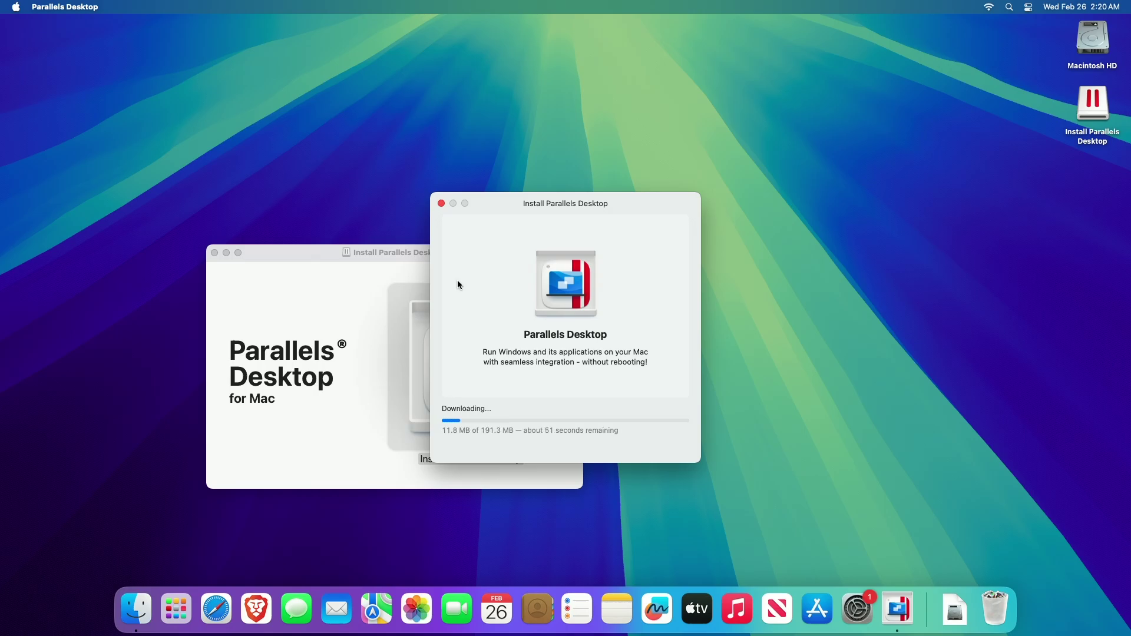
pyautogui.click(215, 253)
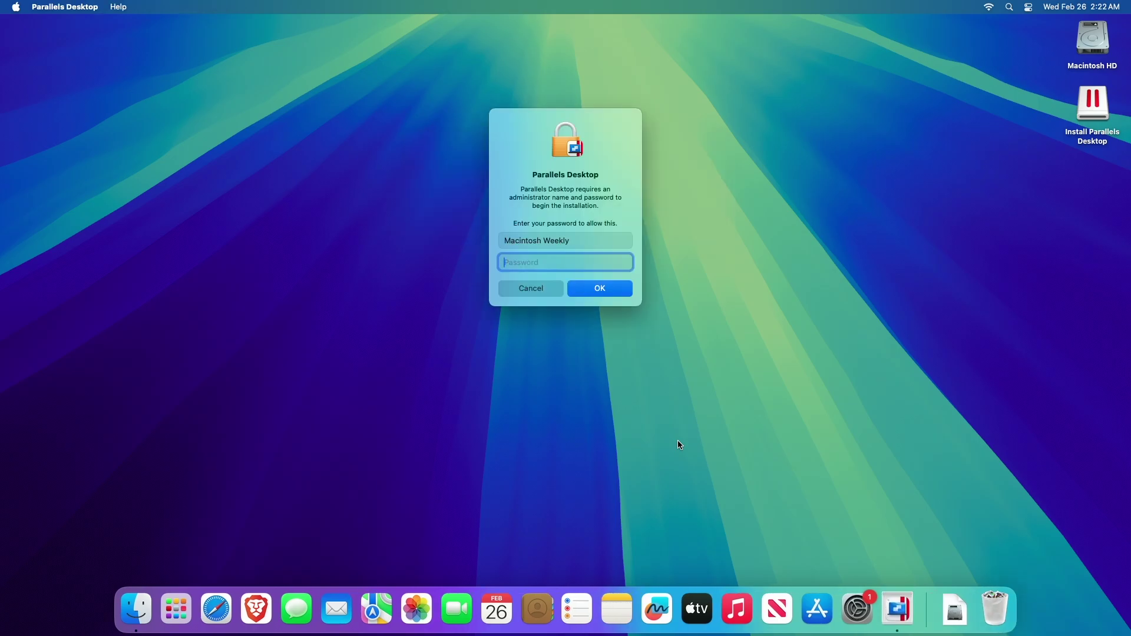
pyautogui.write('••••')
pyautogui.press('Return')
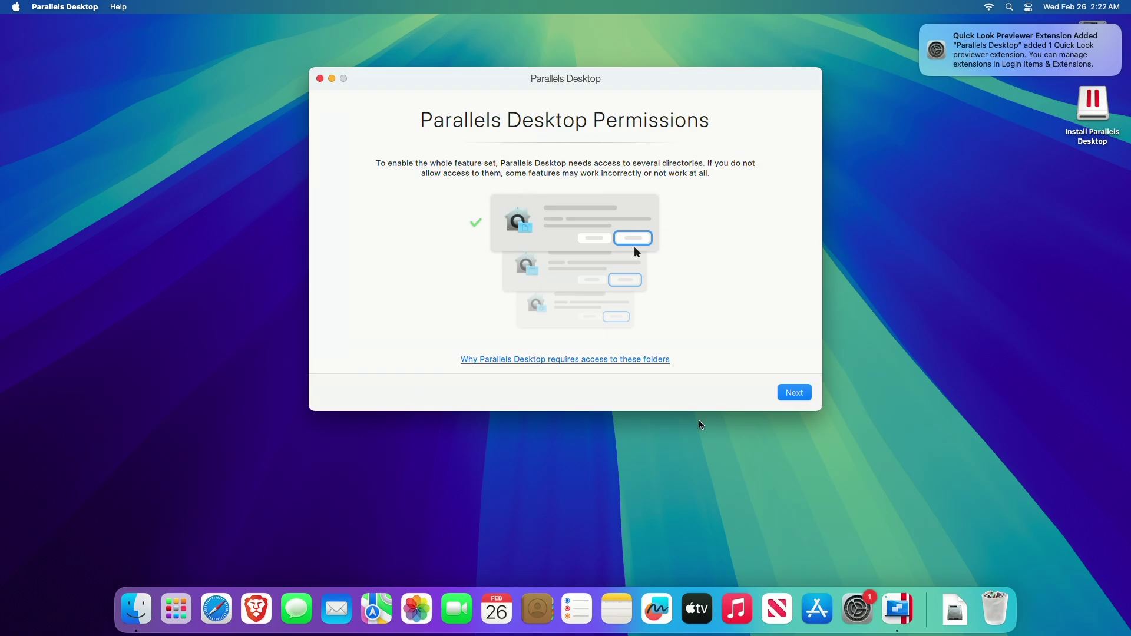
# Allow access to the Desktop, Documents and Downloads folders, then finish the permissions setup
pyautogui.click(798, 392)
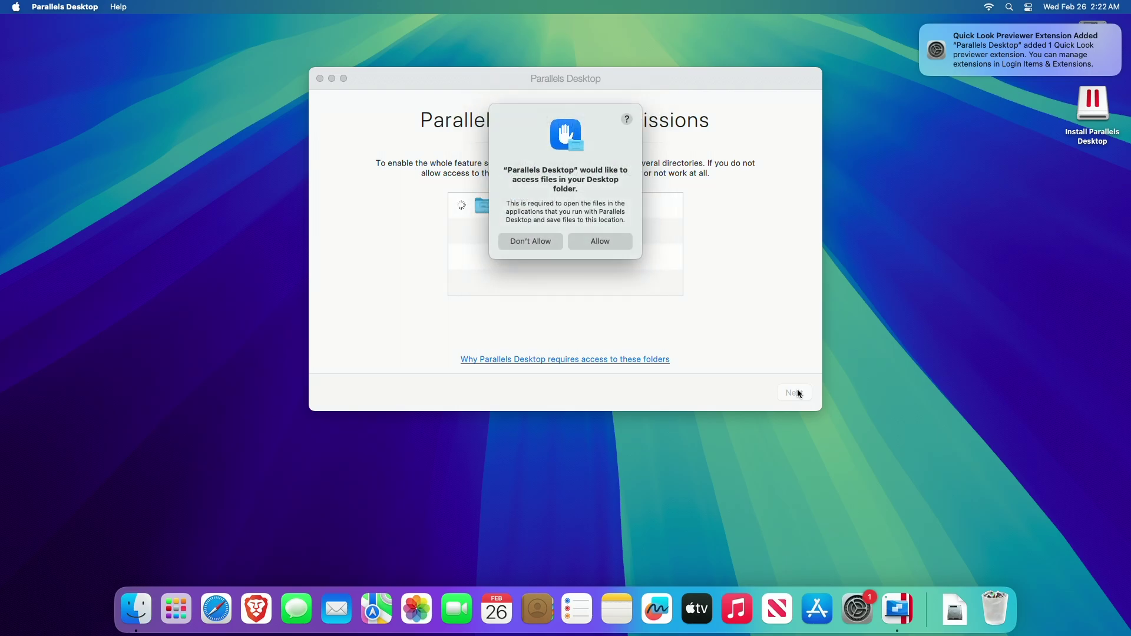
pyautogui.click(602, 239)
pyautogui.click(602, 239)
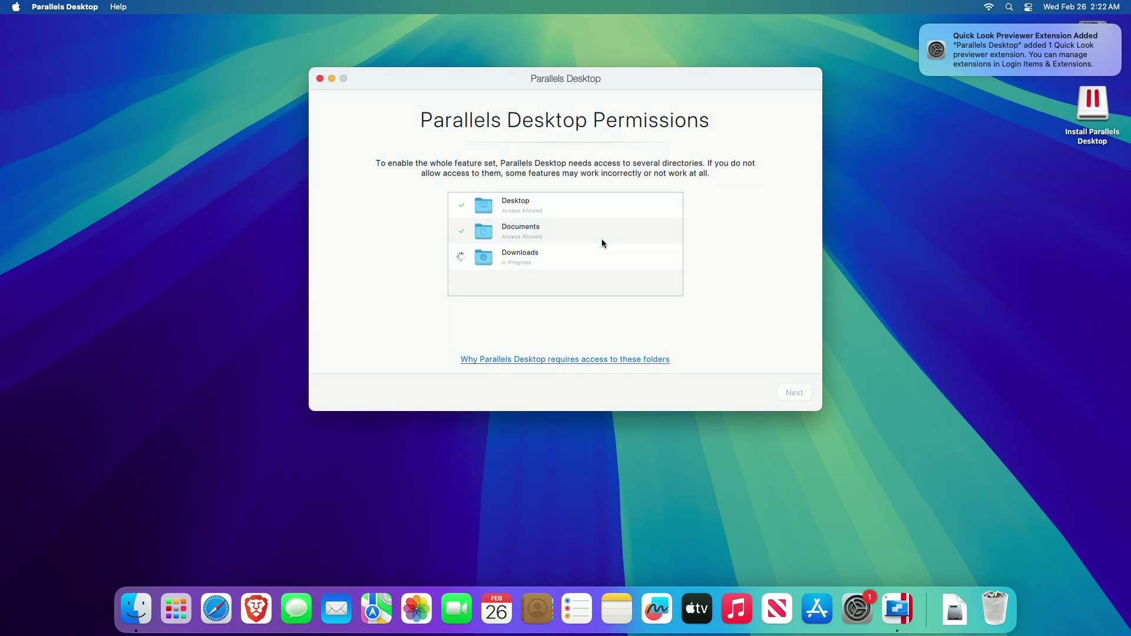
pyautogui.click(603, 254)
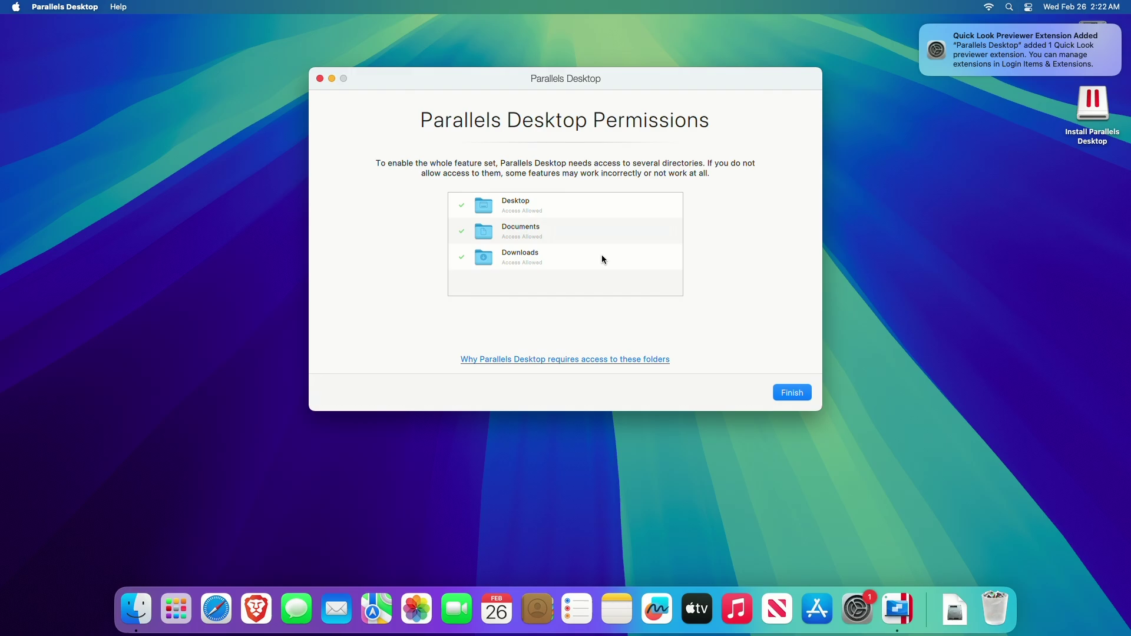
pyautogui.click(793, 394)
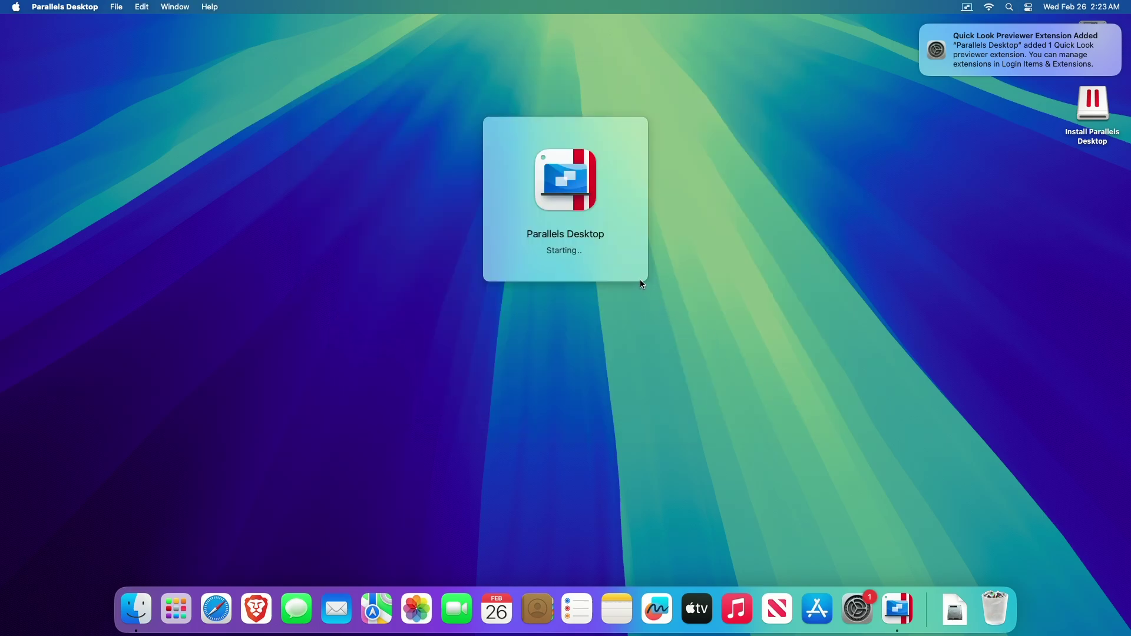
# Dismiss the Quick Look notice, eject Install Parallels Desktop, and open the limitations article
pyautogui.click(921, 27)
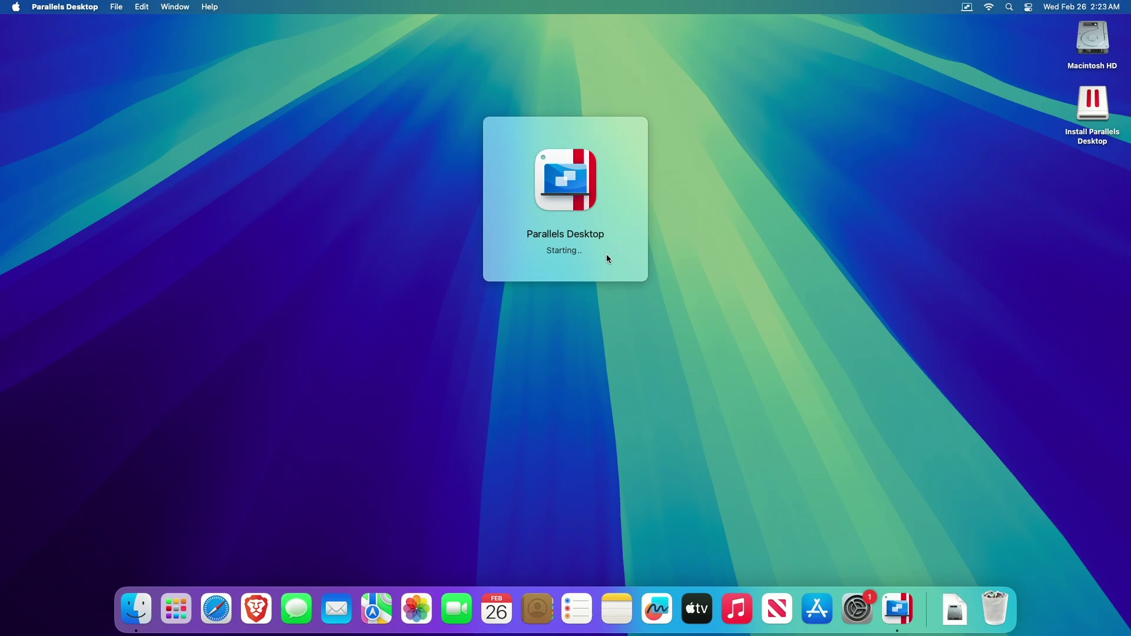
pyautogui.rightClick(1106, 109)
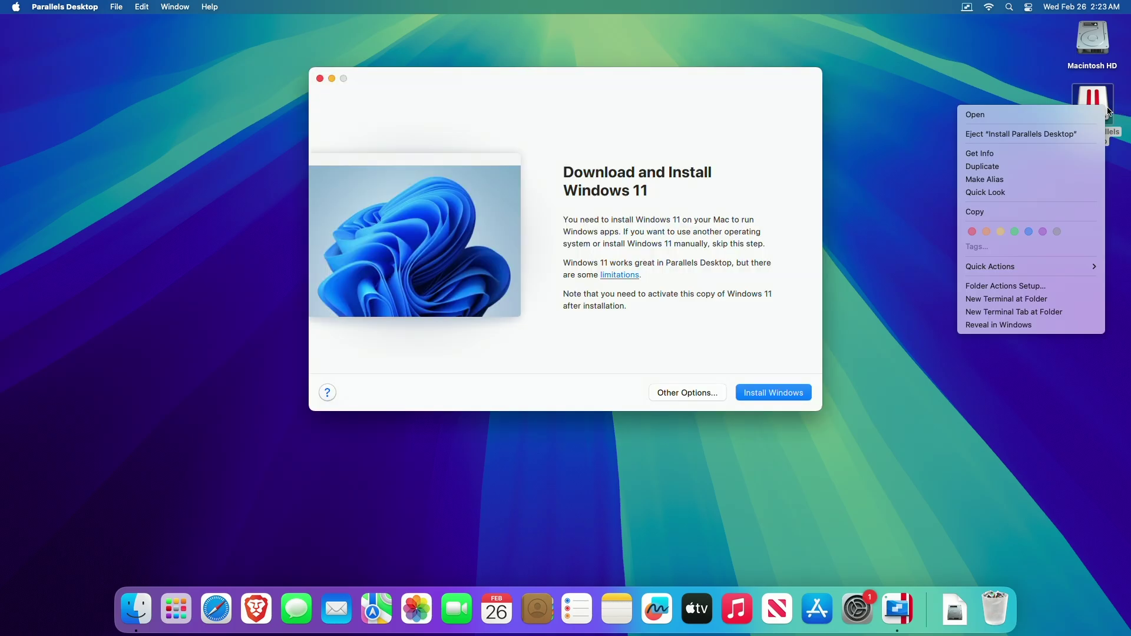
pyautogui.click(1038, 134)
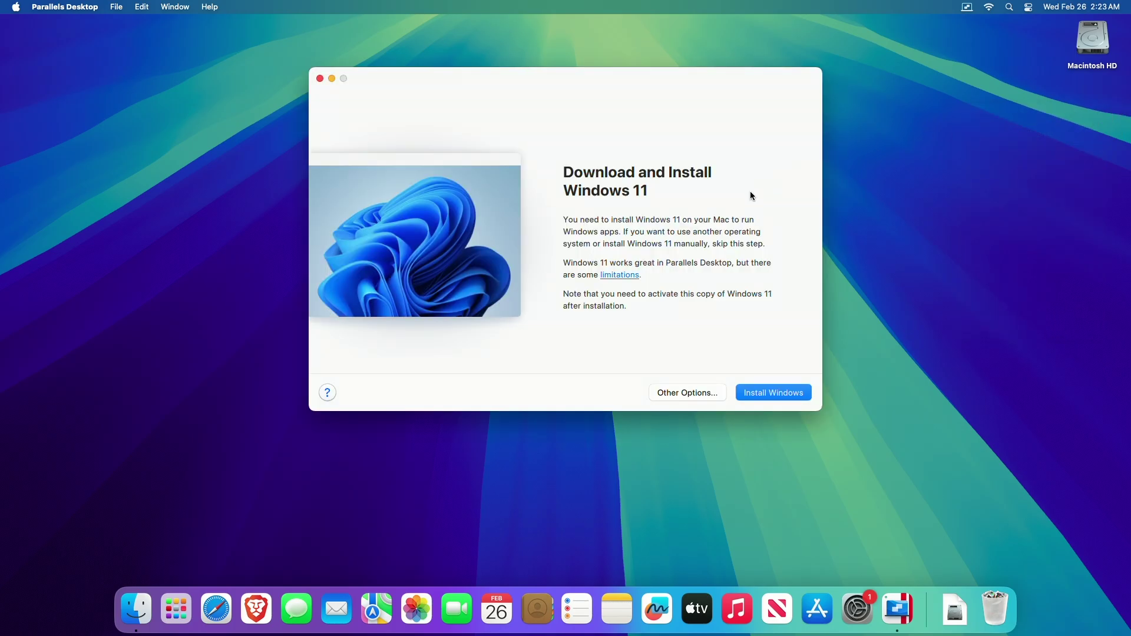
pyautogui.click(626, 276)
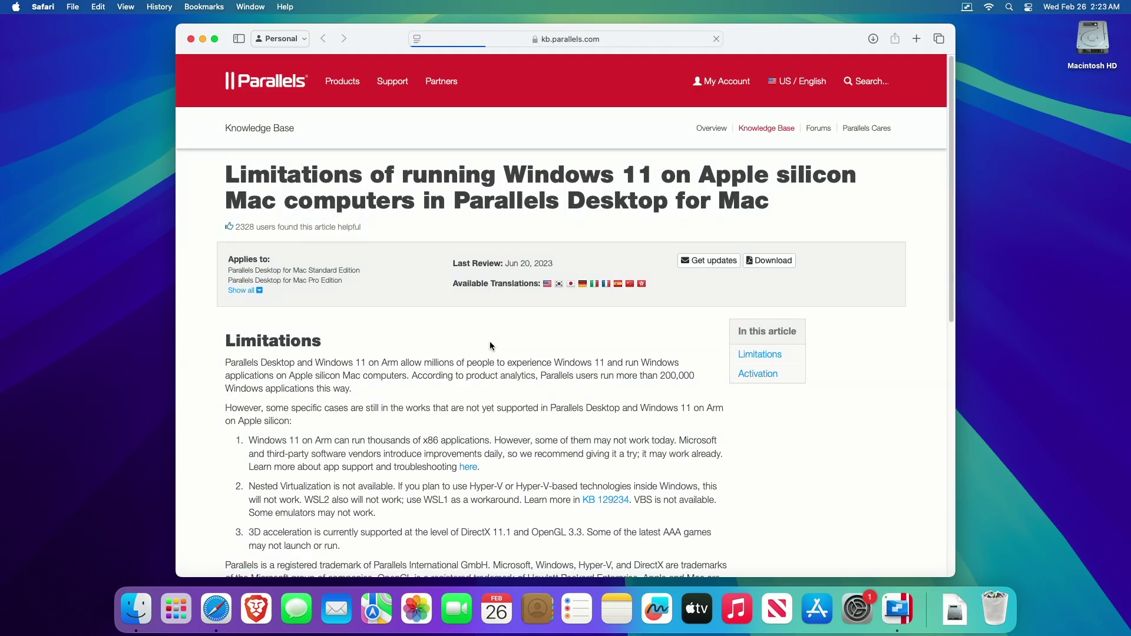
# Read the Windows 11 on Apple silicon limitations article, then hide Safari
pyautogui.scroll(-3, 942, 235)
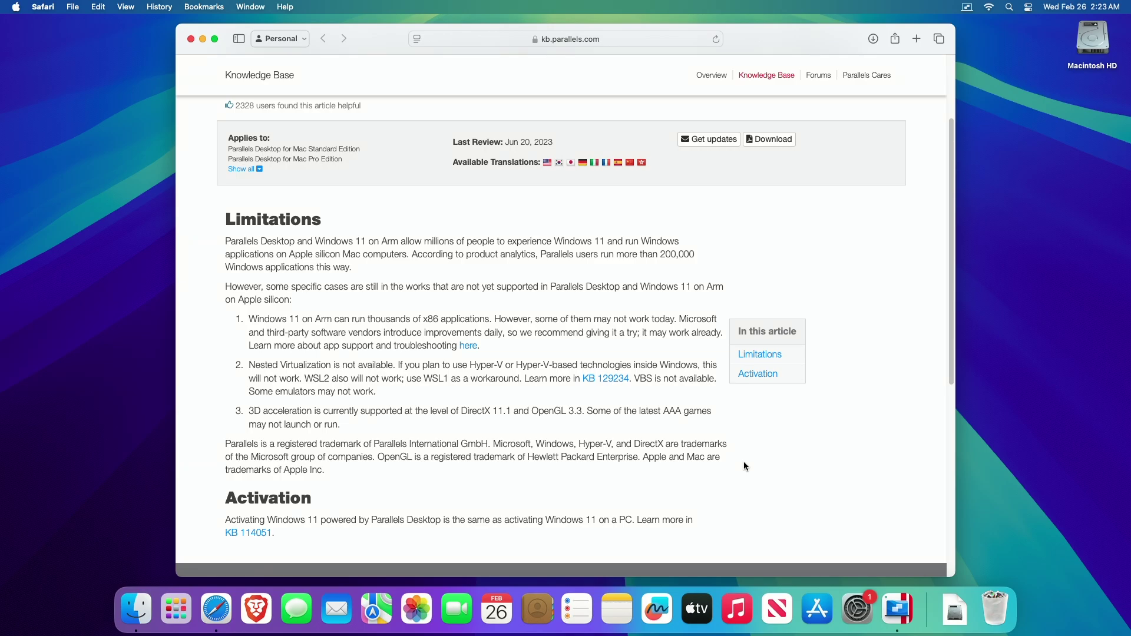
pyautogui.press('super+h')
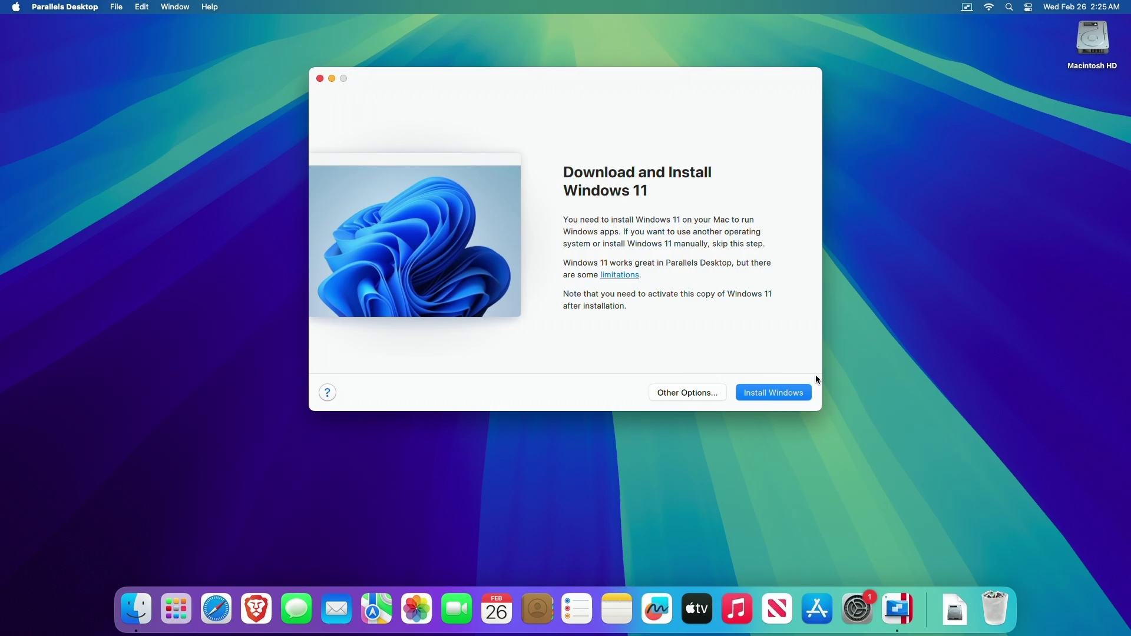
# Start the Windows 11 installation and dismiss the notifications banner
pyautogui.click(808, 393)
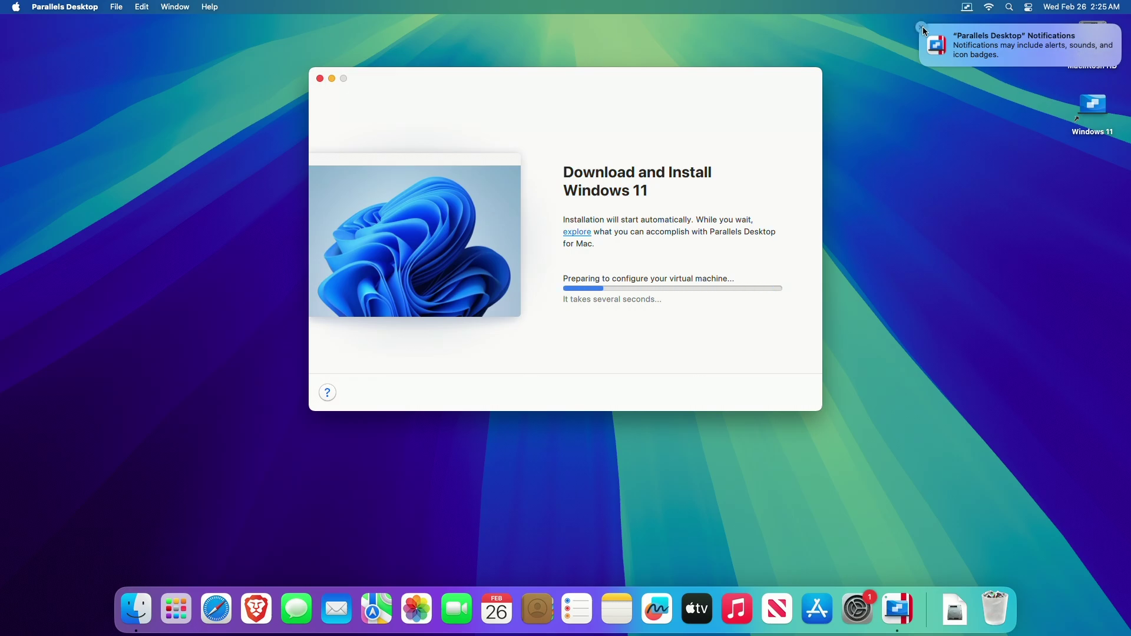
pyautogui.click(922, 27)
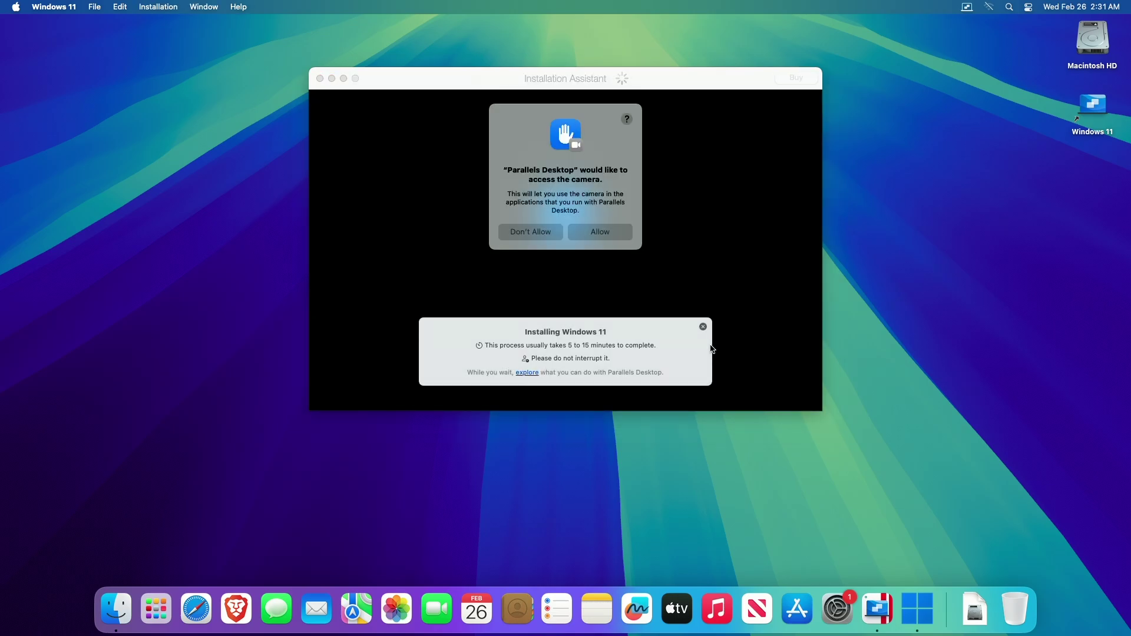
# Allow the VM camera and microphone access and close the Installing Windows 11 notice
pyautogui.click(619, 234)
pyautogui.click(617, 235)
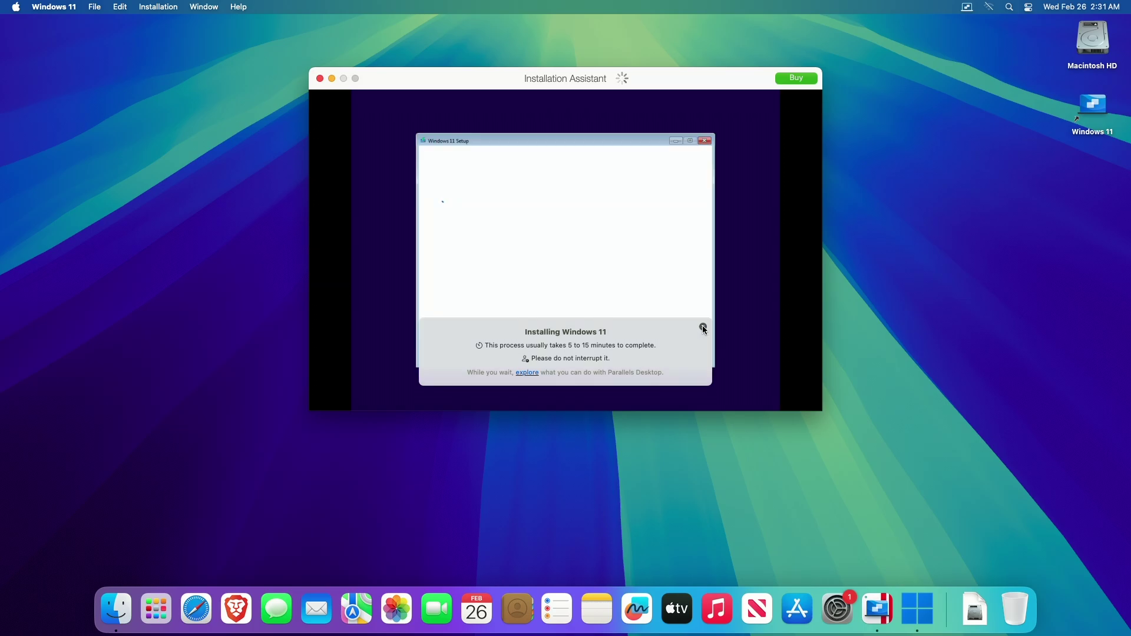
pyautogui.click(703, 327)
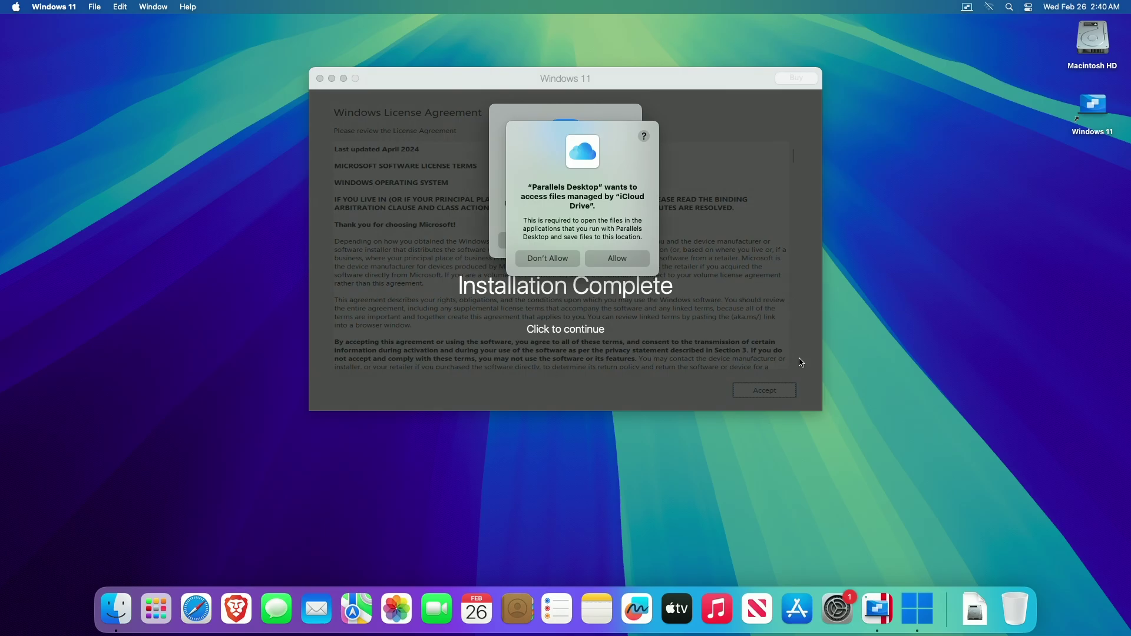
# Allow the VM iCloud Drive and network access, complete installation, and choose Sign in with Apple
pyautogui.click(625, 260)
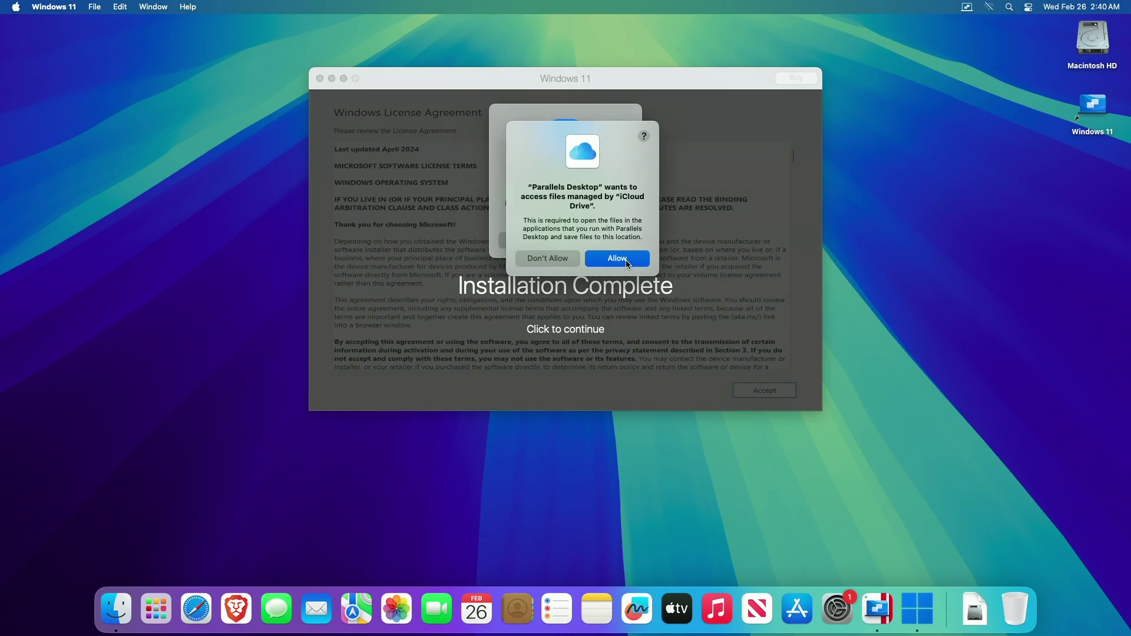
pyautogui.click(607, 240)
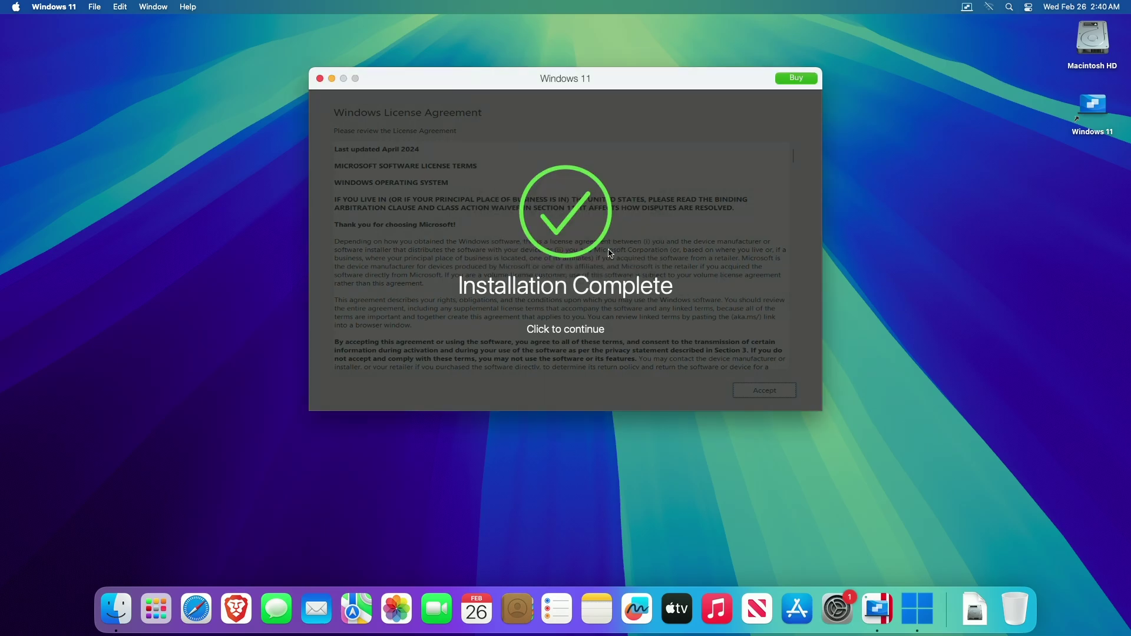
pyautogui.click(565, 334)
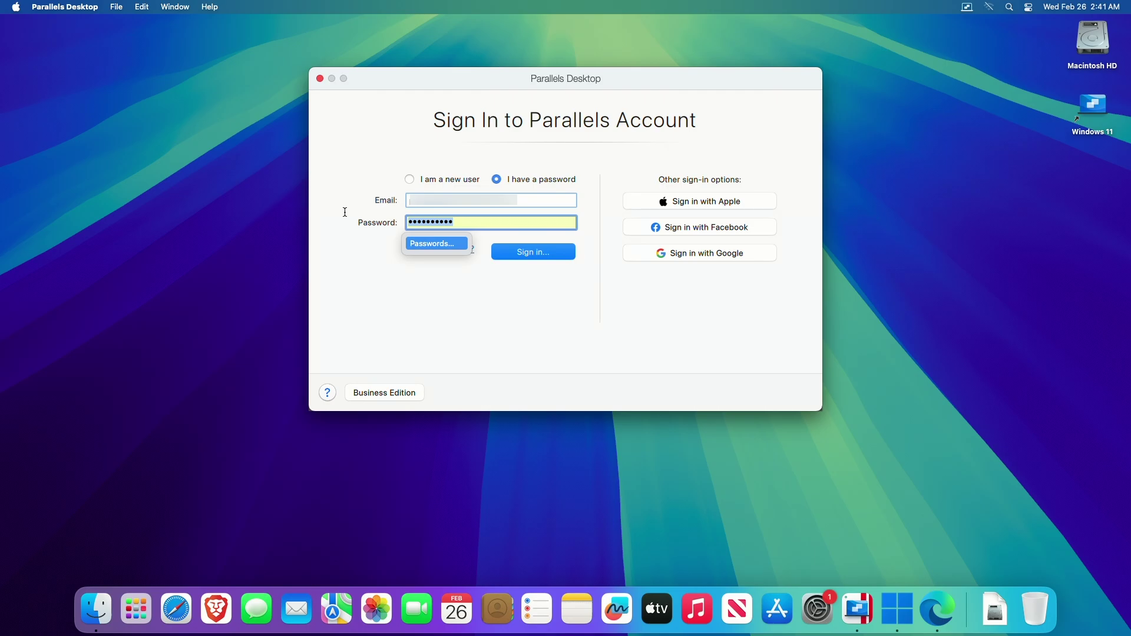
pyautogui.click(535, 205)
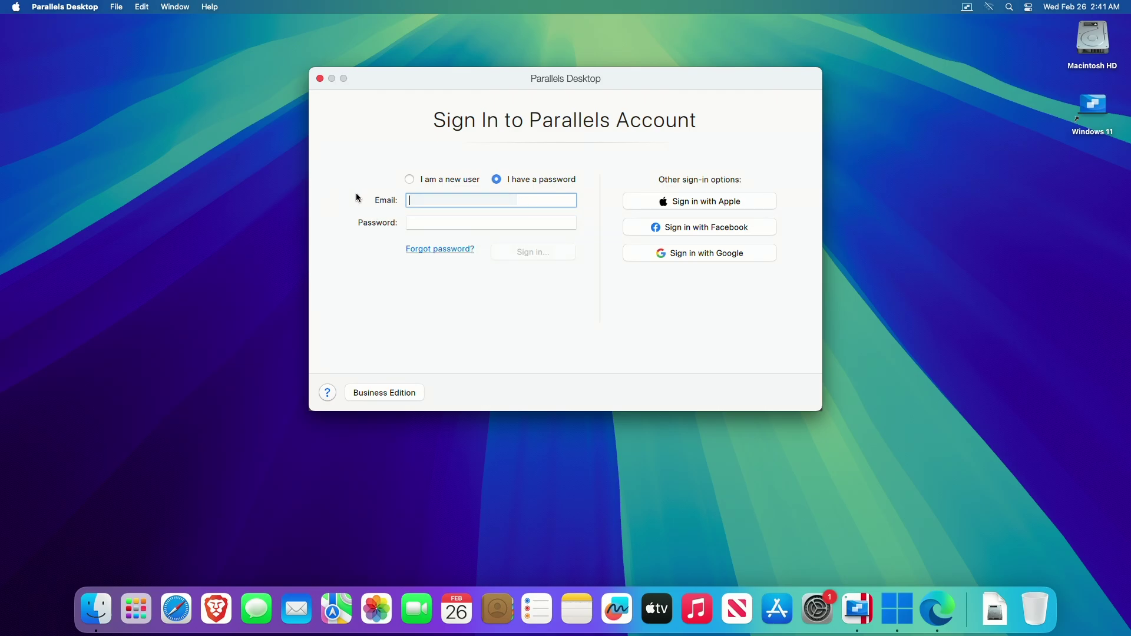
pyautogui.click(631, 203)
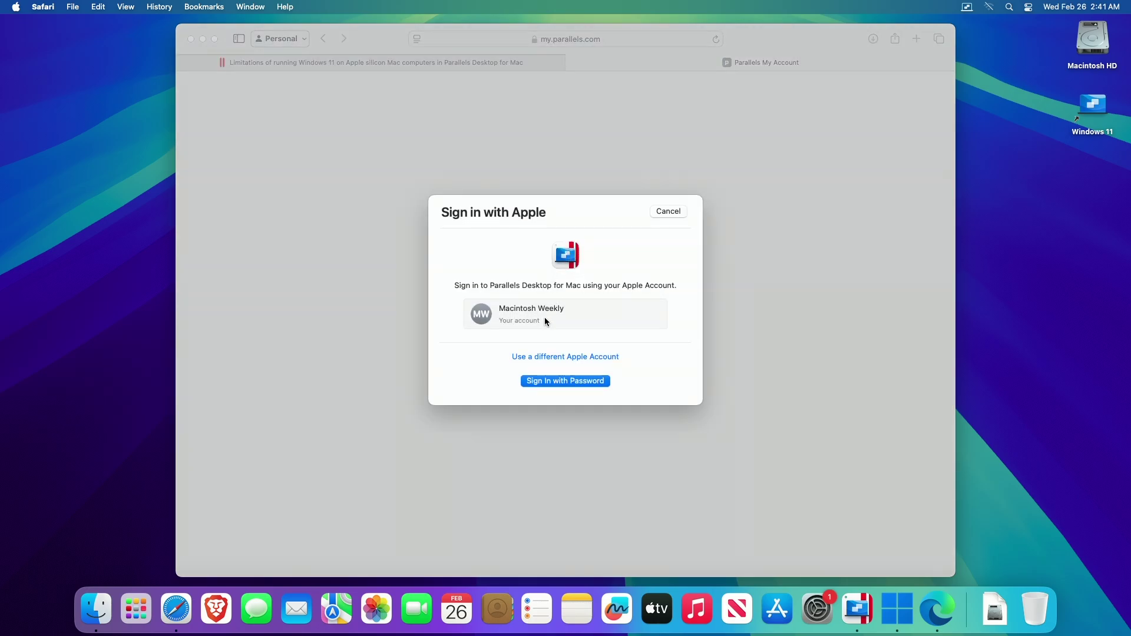
# Authorize the Parallels Sign in with Apple request by entering the Apple account password
pyautogui.click(546, 381)
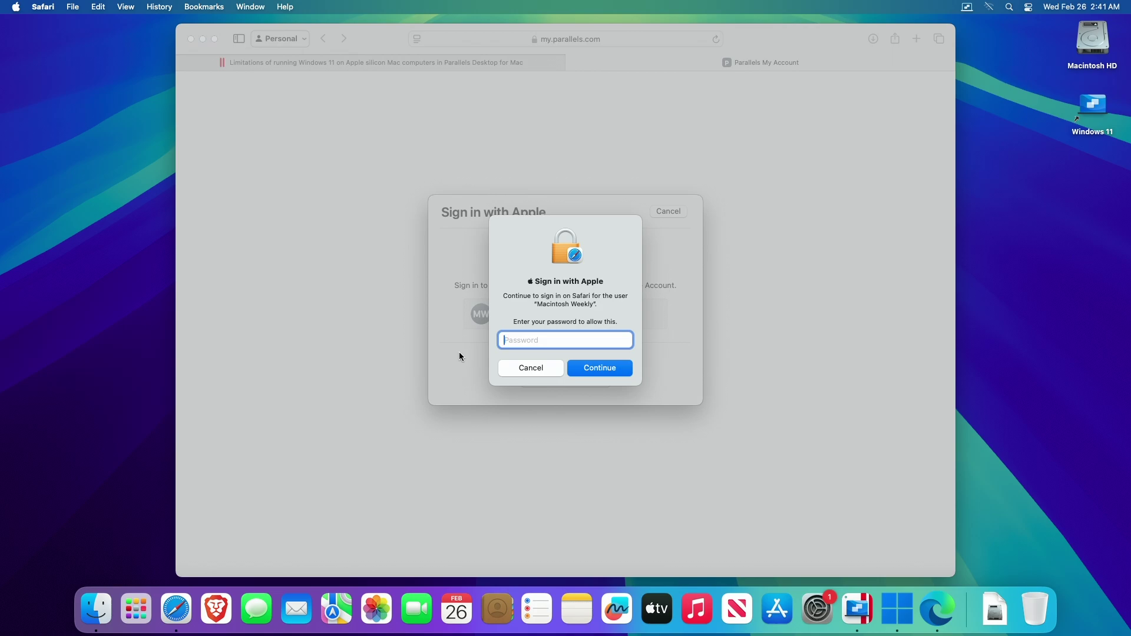
pyautogui.write('*****')
pyautogui.press('Return')
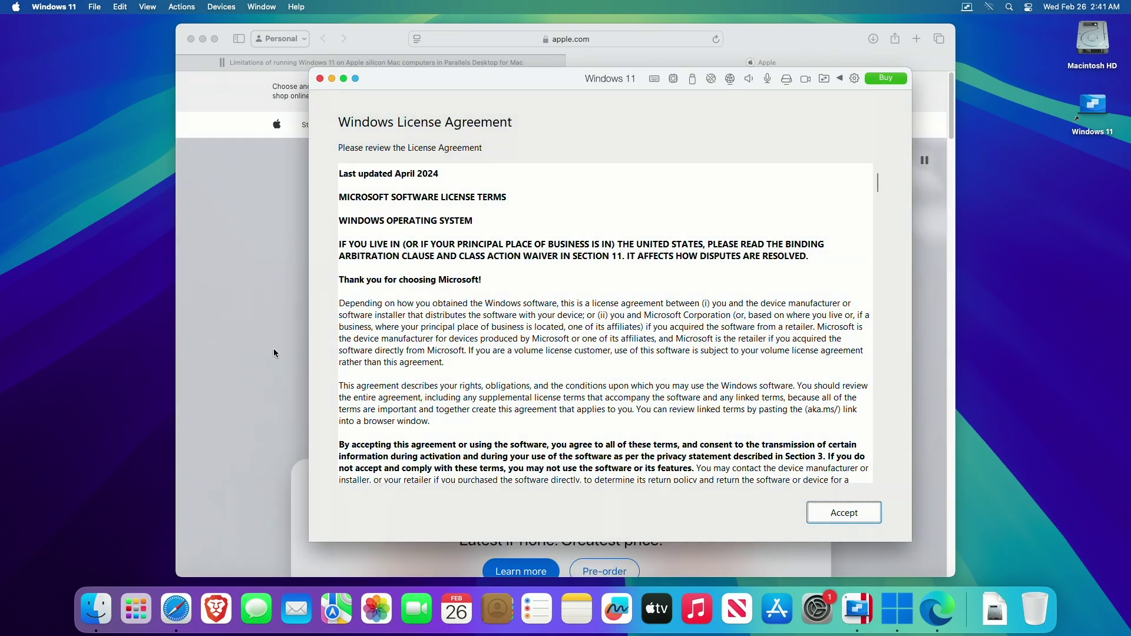
# Hide Safari, accept the Windows License Agreement, and close the Edge Installation Finished page
pyautogui.click(245, 353)
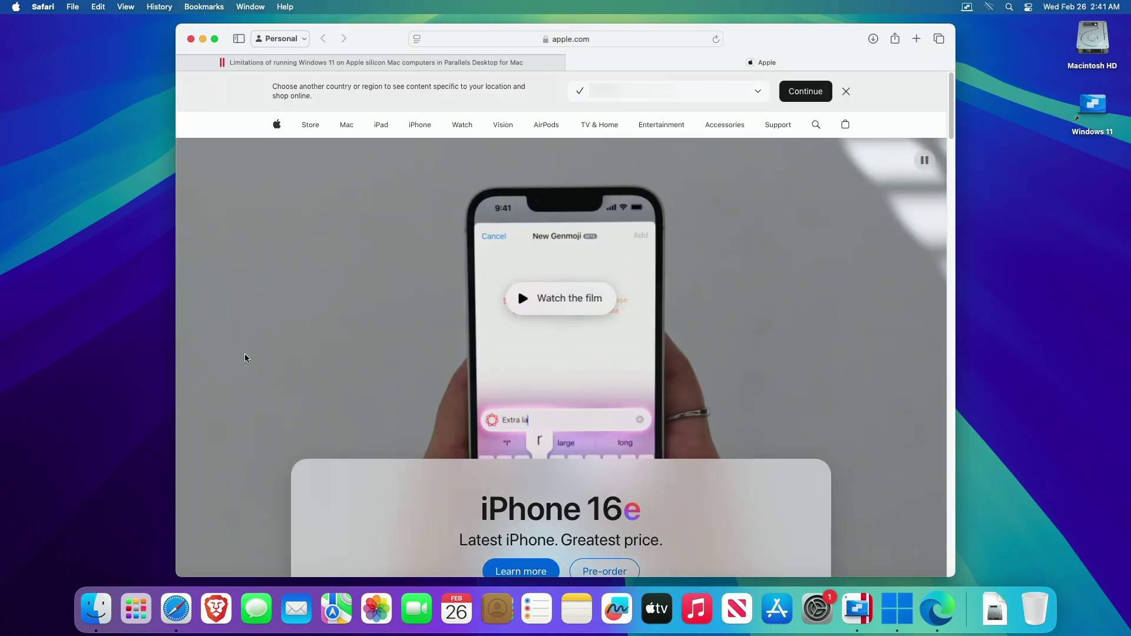
pyautogui.press('super+h')
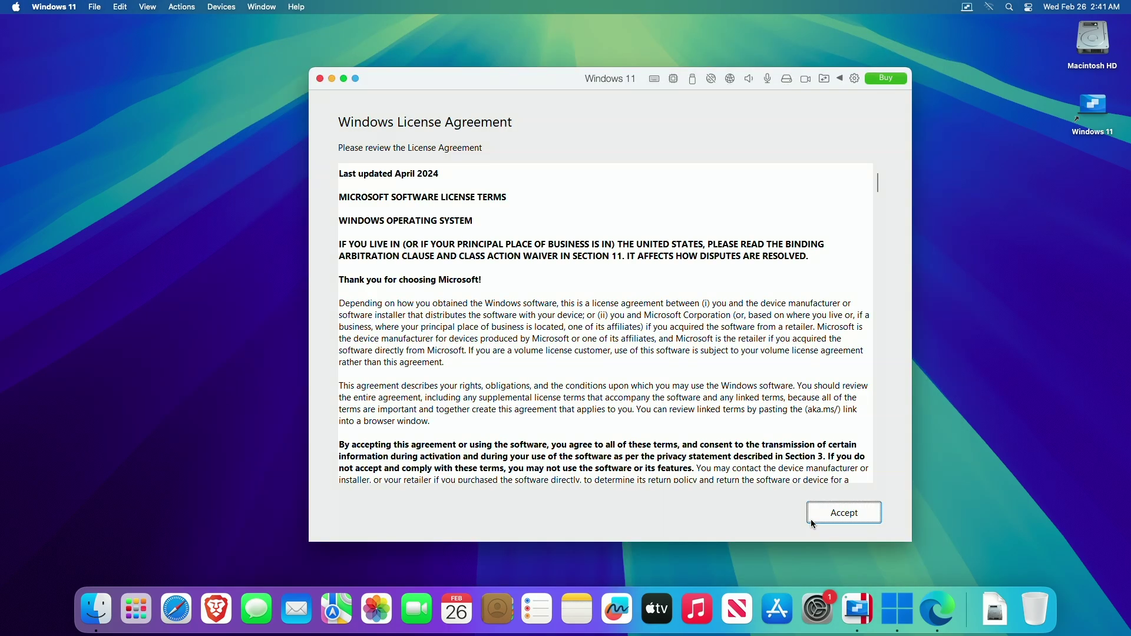
pyautogui.click(847, 521)
pyautogui.click(831, 514)
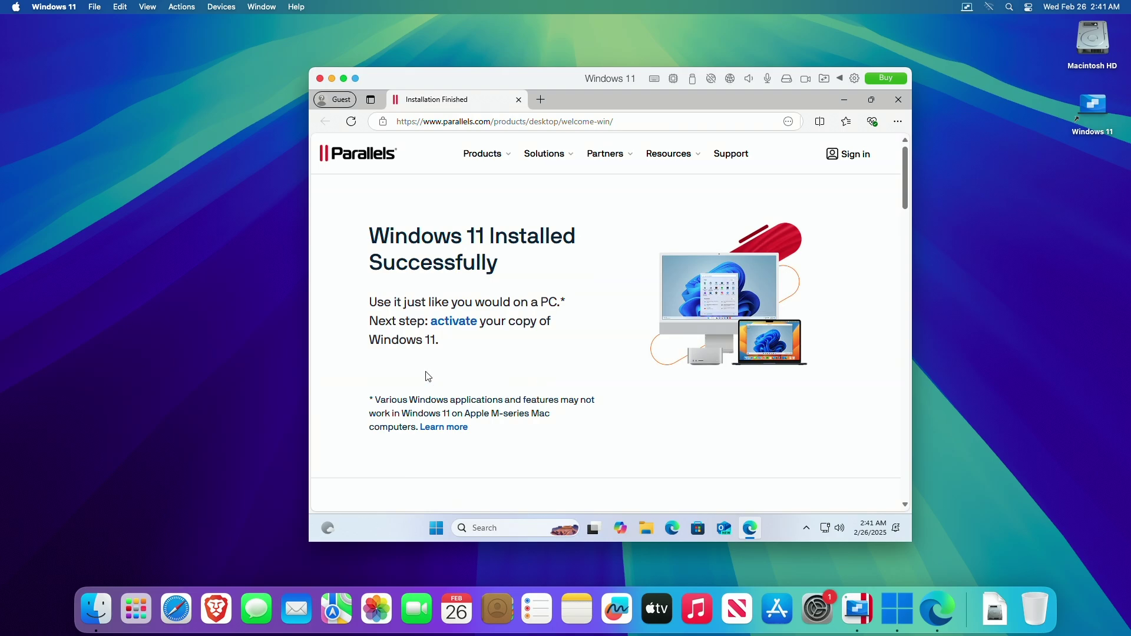
pyautogui.hotkey('alt', 'F4')
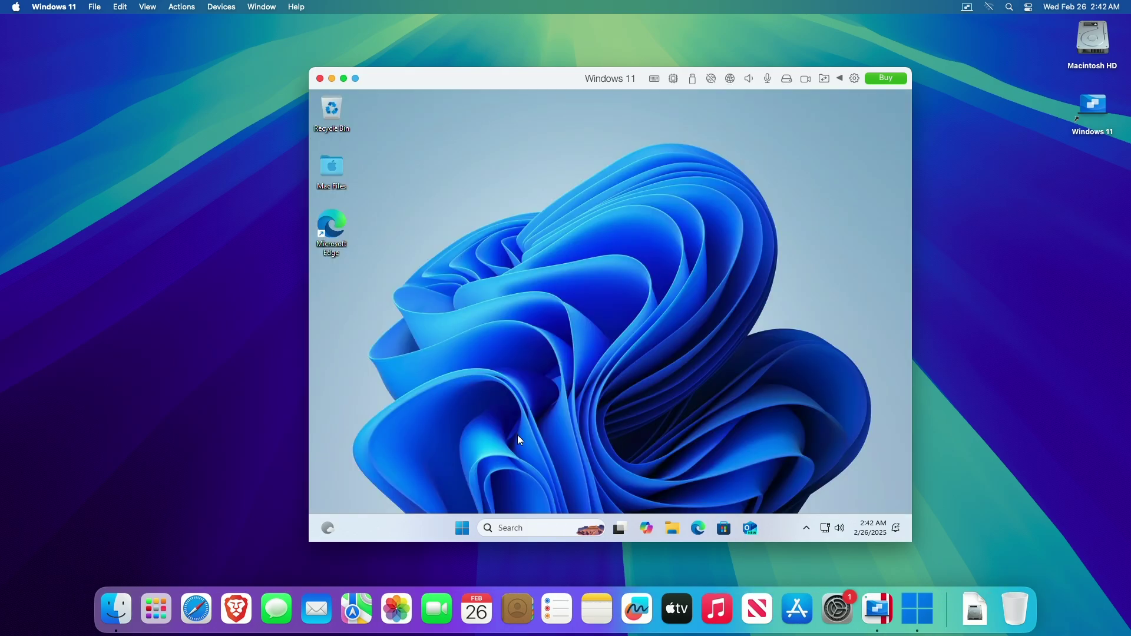
# Open the maximized Settings > System > About page and scroll to the Windows specifications
pyautogui.click(455, 519)
pyautogui.click(764, 220)
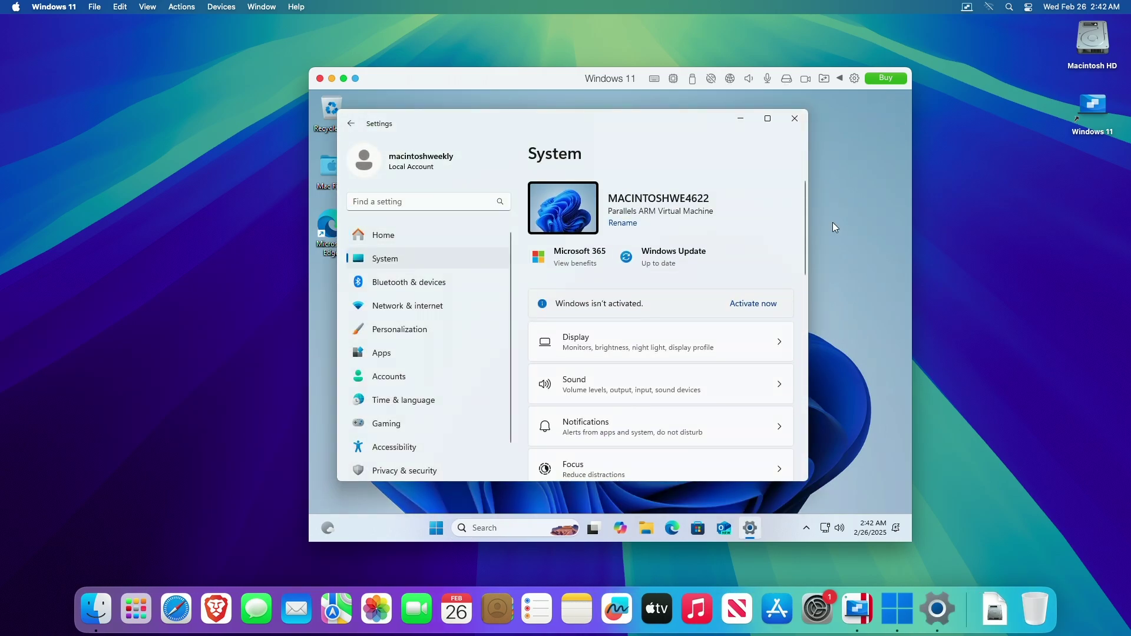
pyautogui.moveTo(803, 185); pyautogui.dragTo(806, 401)
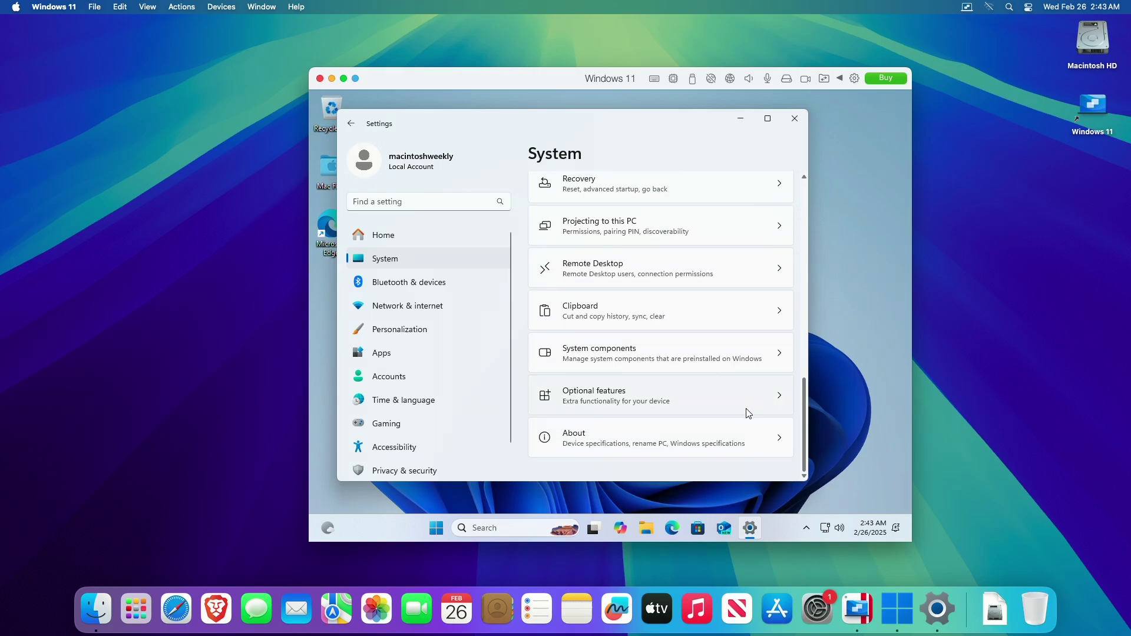
pyautogui.click(722, 443)
pyautogui.click(768, 118)
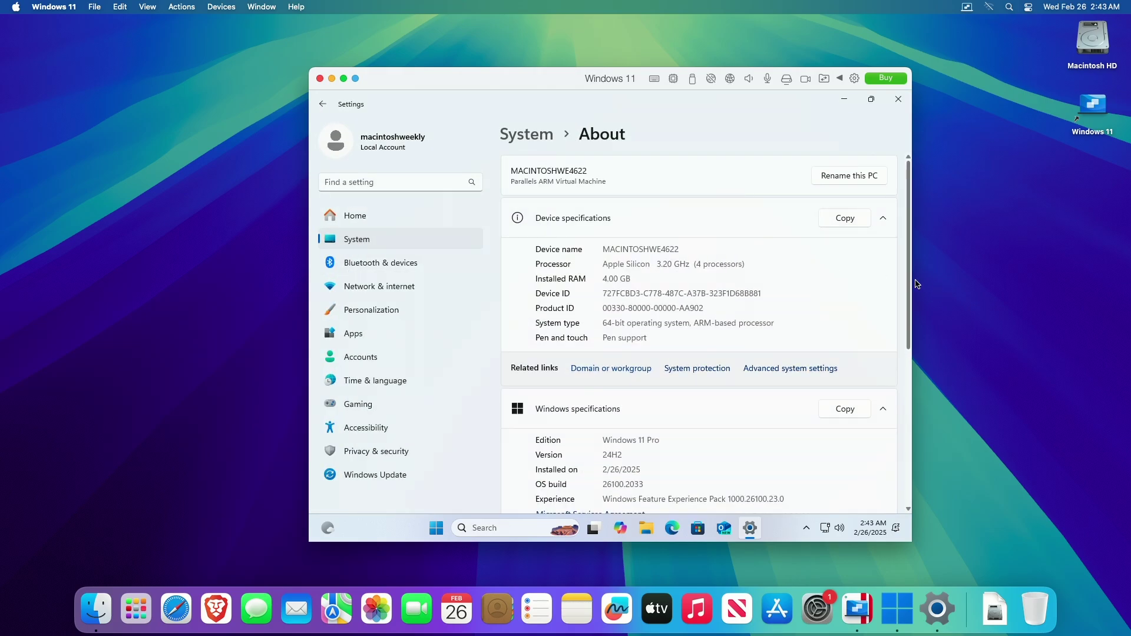
pyautogui.moveTo(909, 278); pyautogui.dragTo(908, 328)
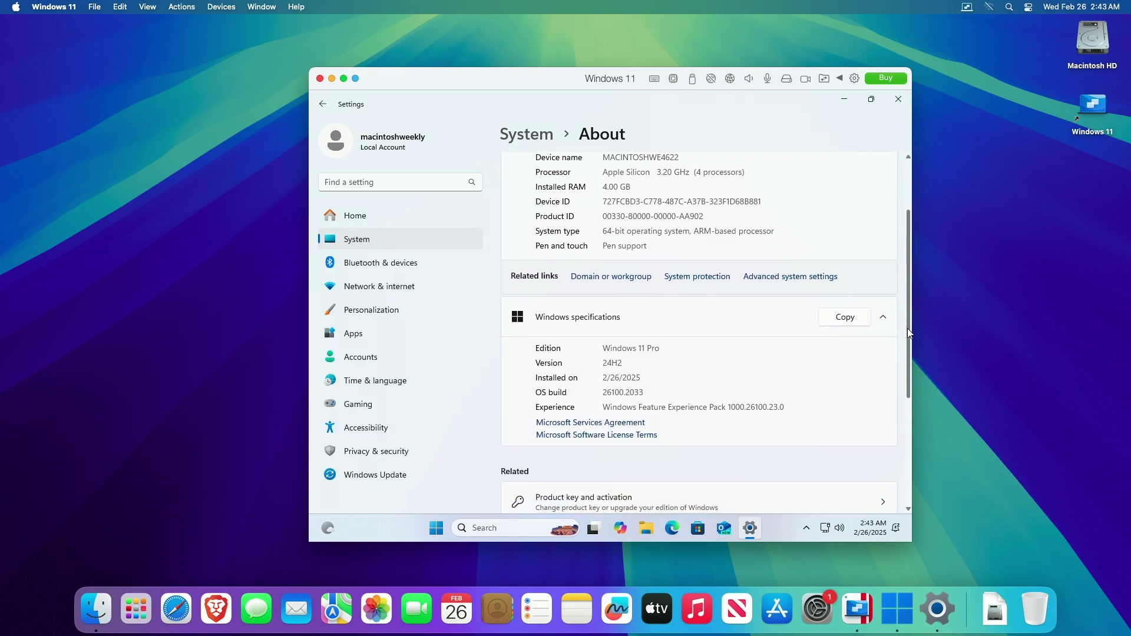